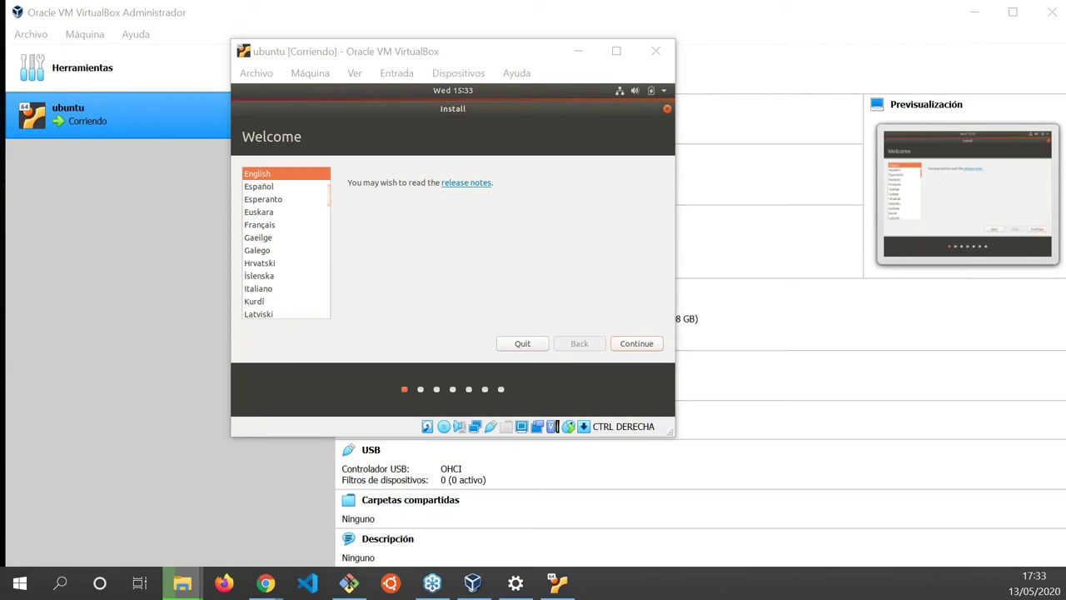
Keep English as the installer language and continue past the Welcome page.
left_click(634, 342)
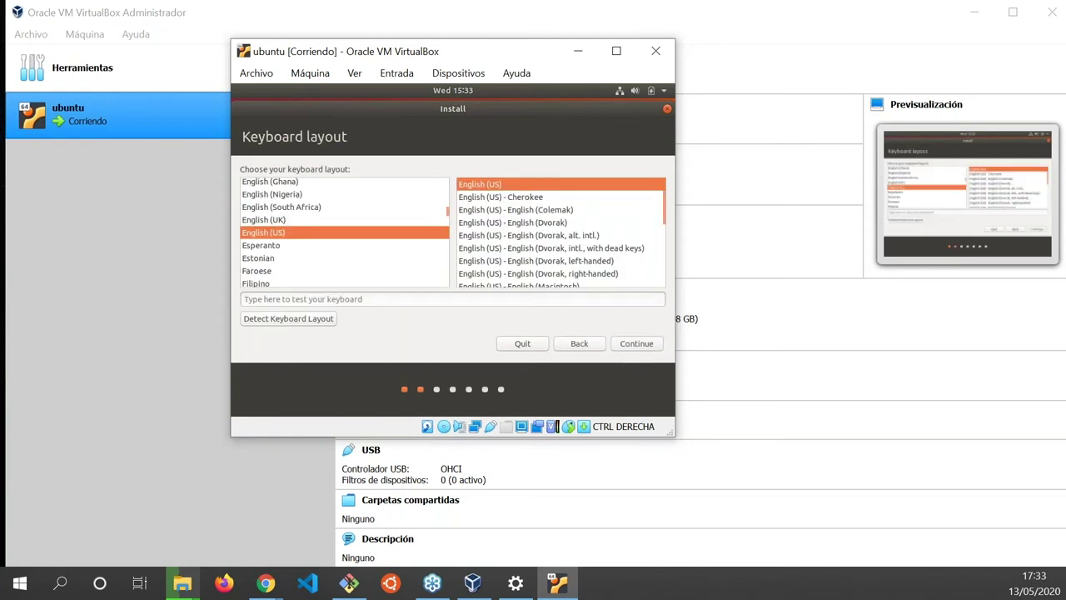
Select the Spanish keyboard layout and test it by typing ñ!?¿ç-_?0=9()/.
left_click(259, 258)
type("sp")
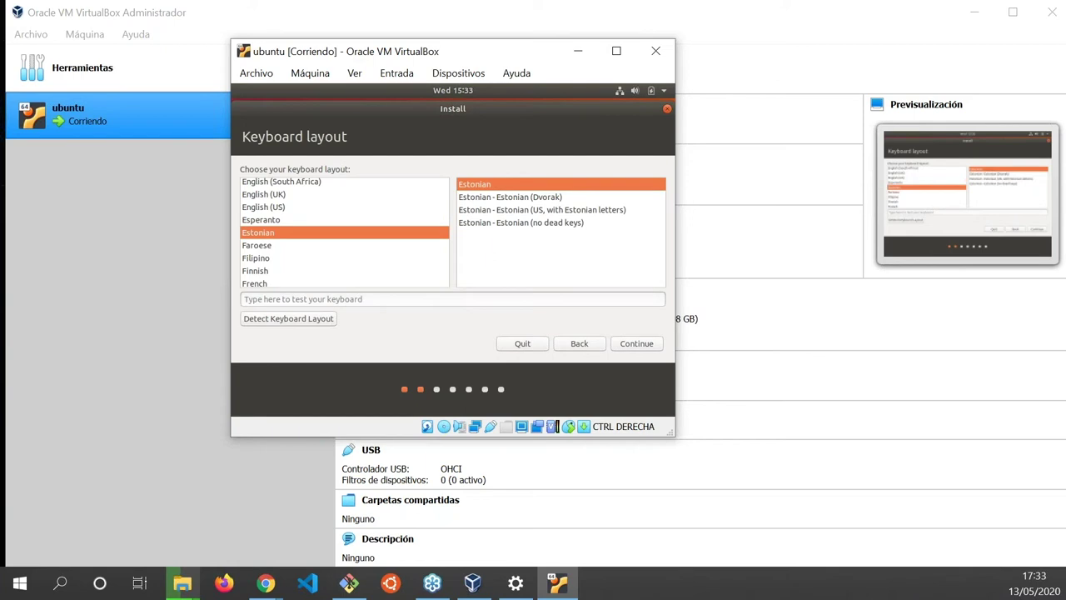
key("Down")
key("Down")
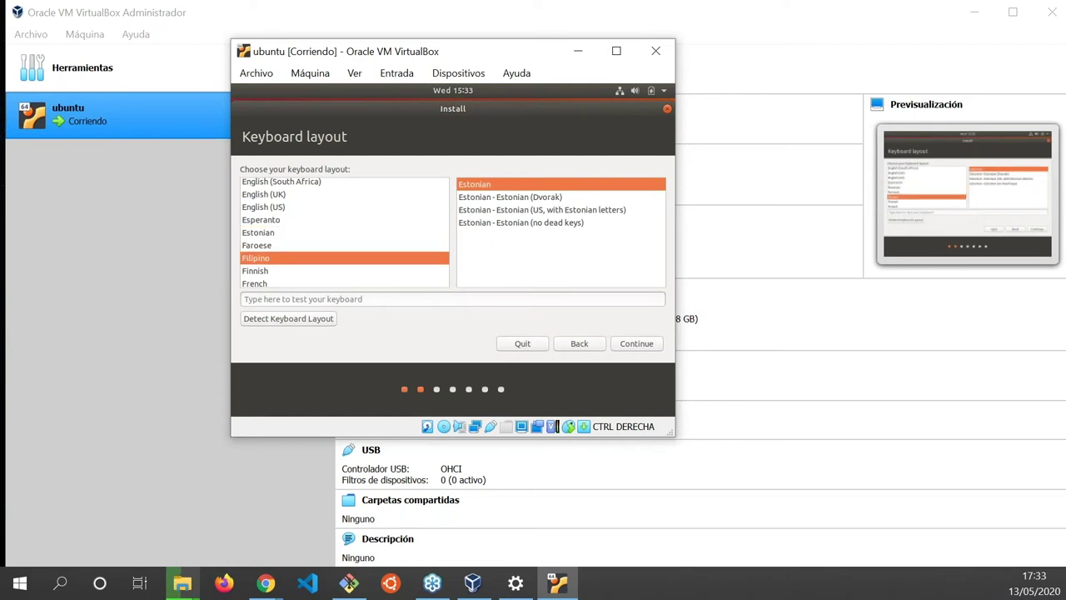
type("s")
key("Down")
key("Down")
key("Down")
key("Down")
key("Down")
key("Down")
key("Down")
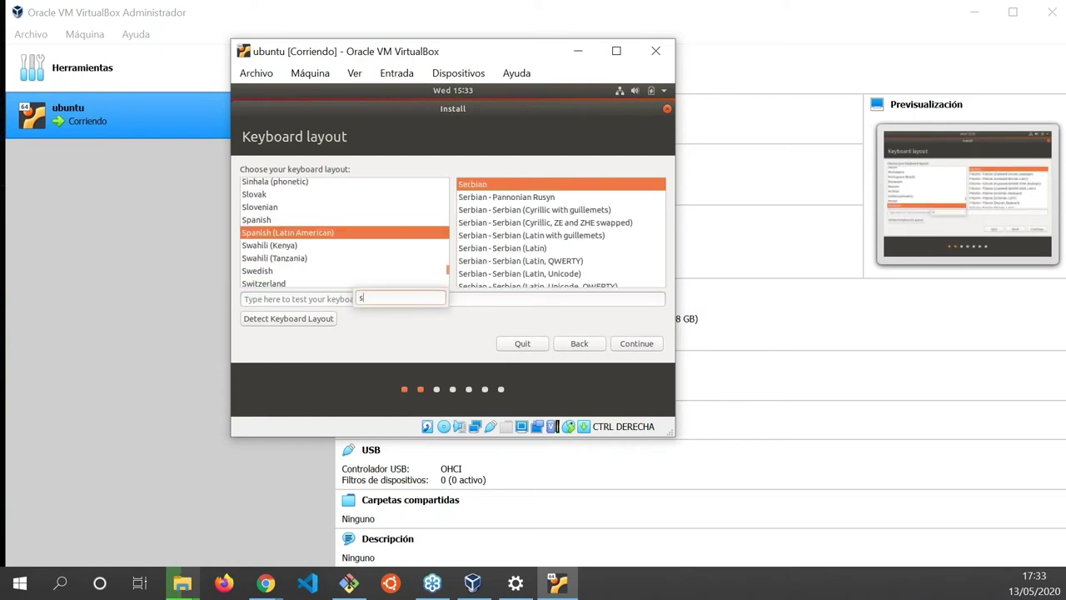
key("Up")
key("Up")
key("Up")
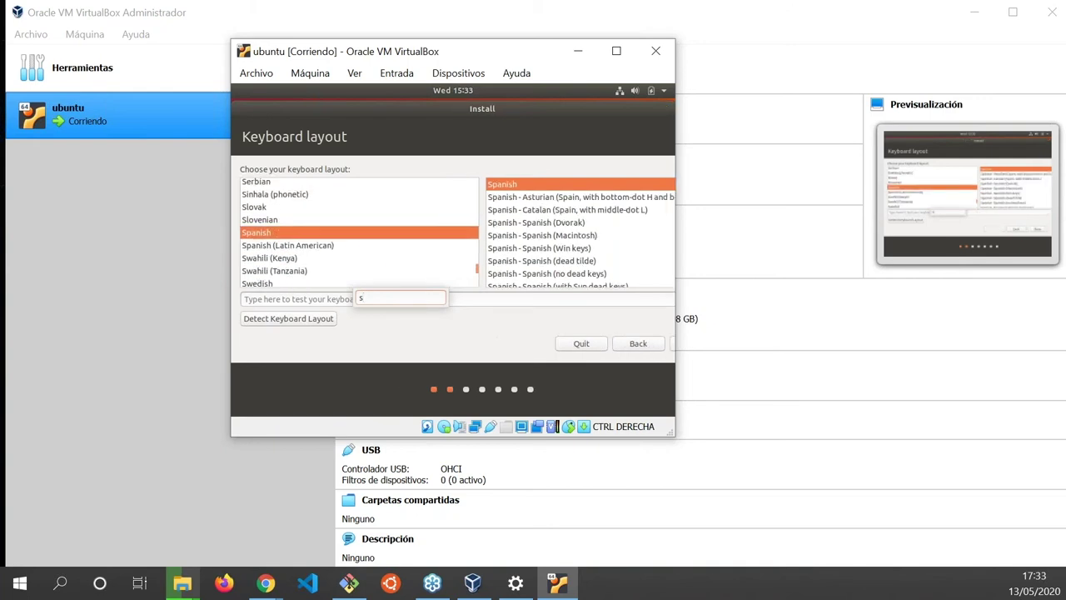
left_click(333, 299)
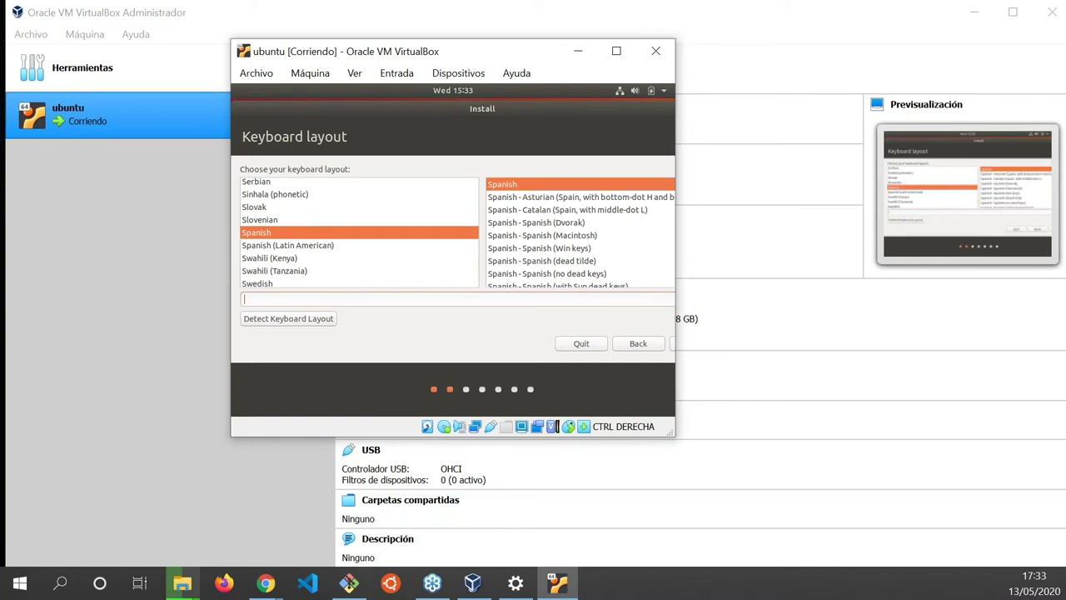
type("ñ!?¿ç-_?0=9()/")
Confirm the Spanish layout, keep Normal installation, and turn off downloading updates while installing.
left_click(615, 344)
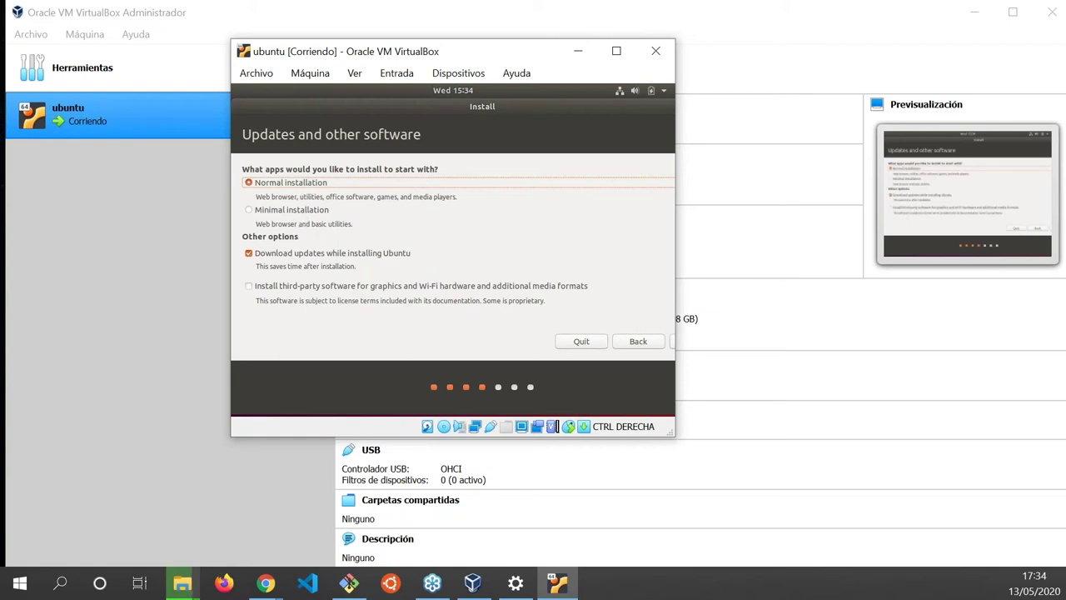
left_click(248, 252)
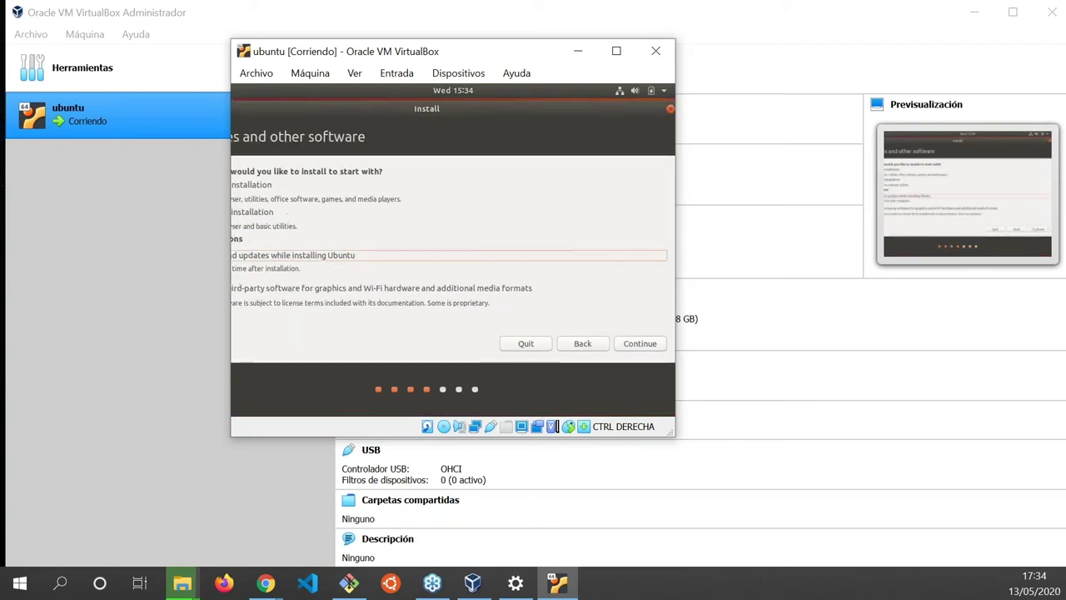
Install with 'Erase disk and install Ubuntu' and approve writing the partition changes to disk.
key("Return")
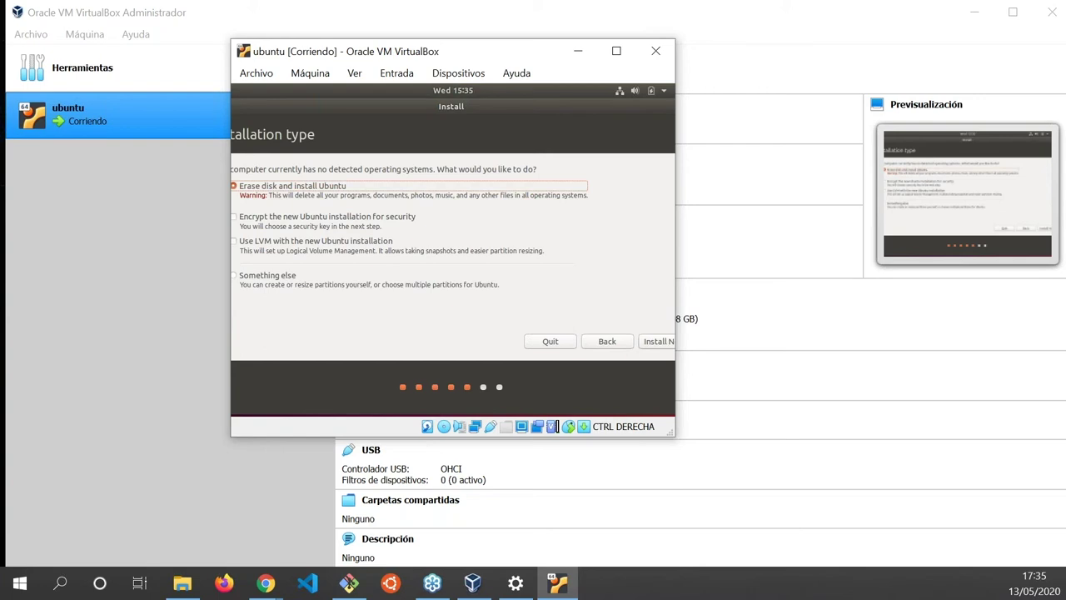
key("Return")
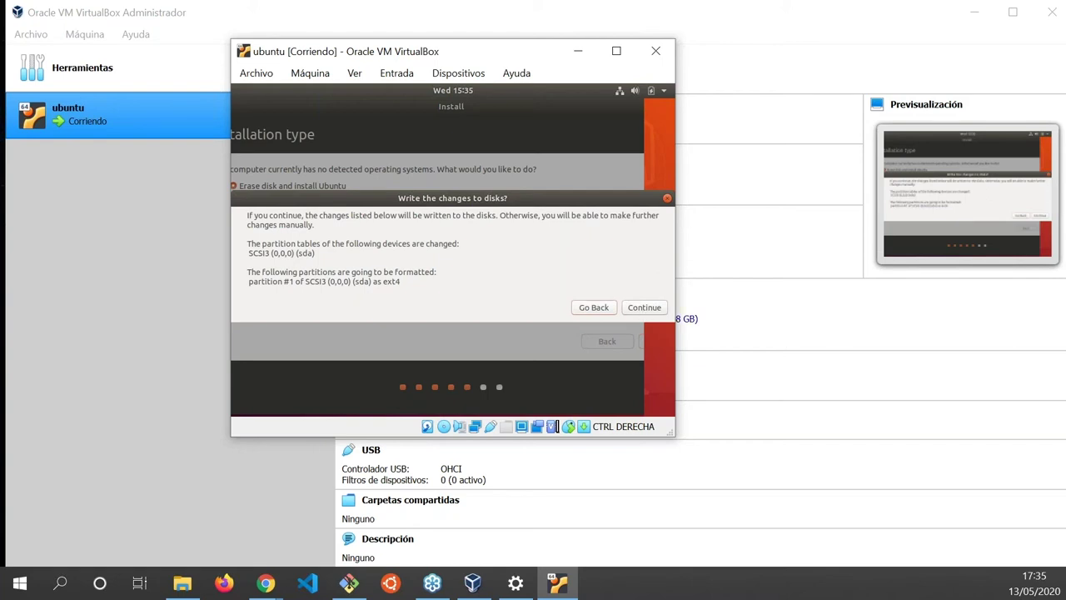
left_click(643, 308)
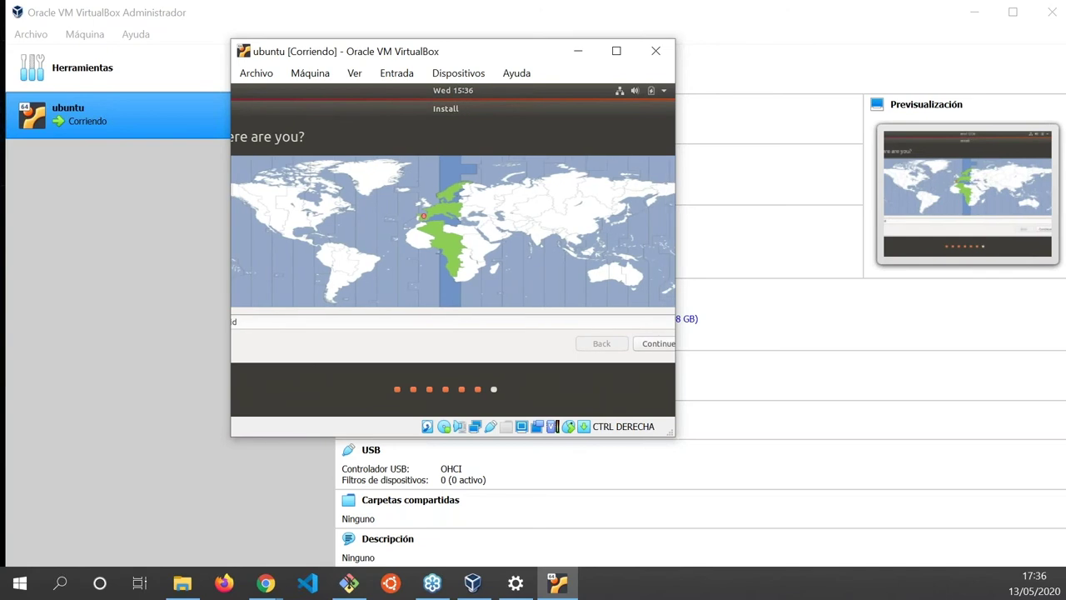
Accept Madrid as the time zone location.
key("Return")
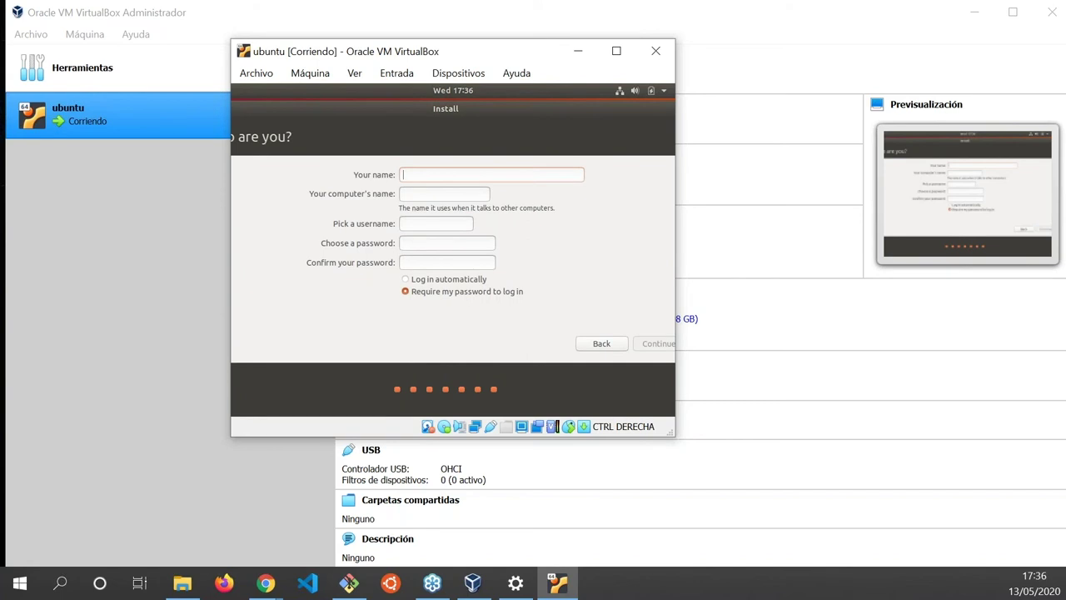
Enter 'keepcoding' as the account name, correcting the typos.
type("keepcofing")
key("BackSpace")
key("BackSpace")
key("BackSpace")
key("BackSpace")
type("dign")
key("BackSpace")
key("BackSpace")
type("ng")
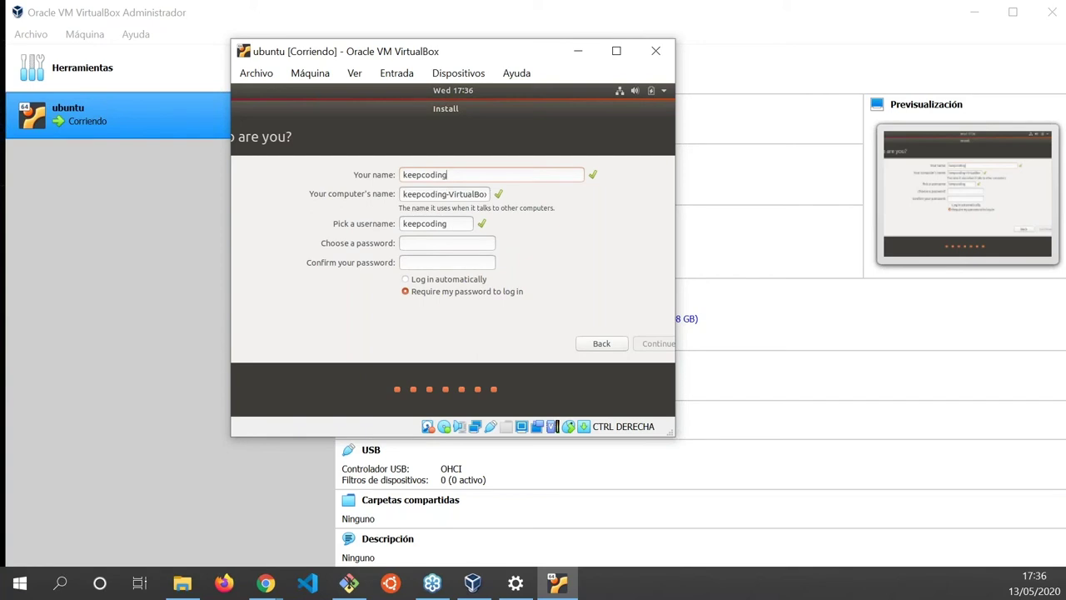
Enter and confirm the account password, then submit the details to start installing.
left_click(404, 242)
type("*******")
left_click(405, 262)
type("*******")
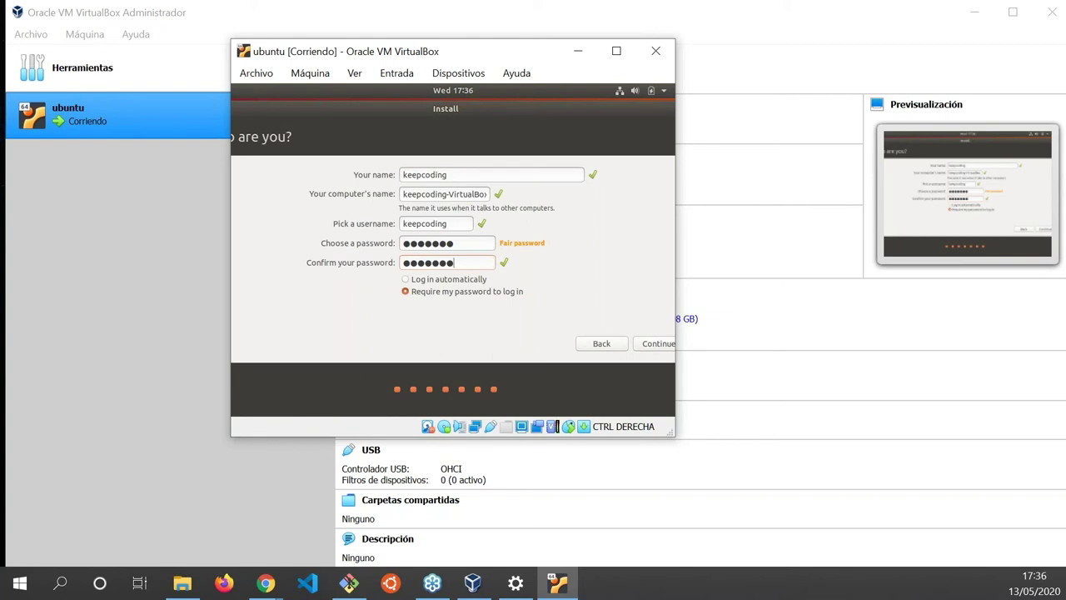
key("Return")
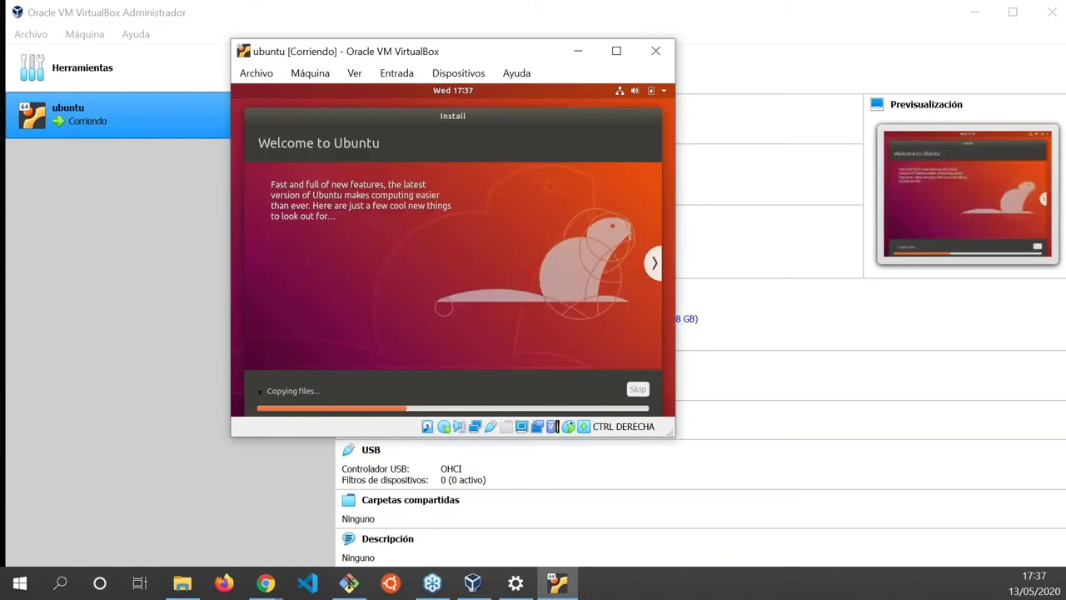
Advance the slideshow four slides, past music and photos, to 'Make the most of the web'.
left_click(653, 262)
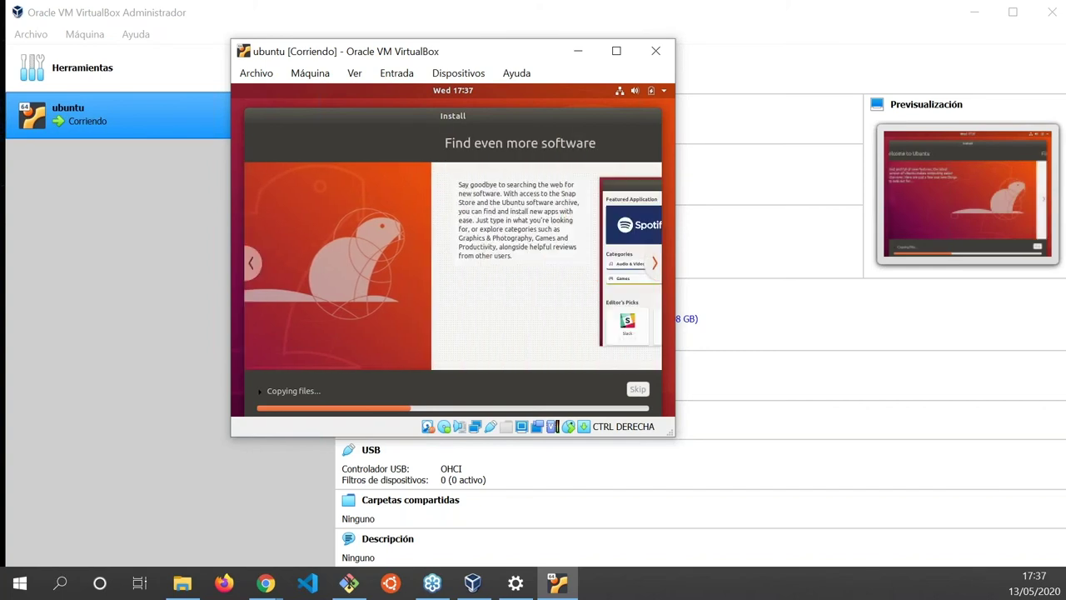
left_click(653, 263)
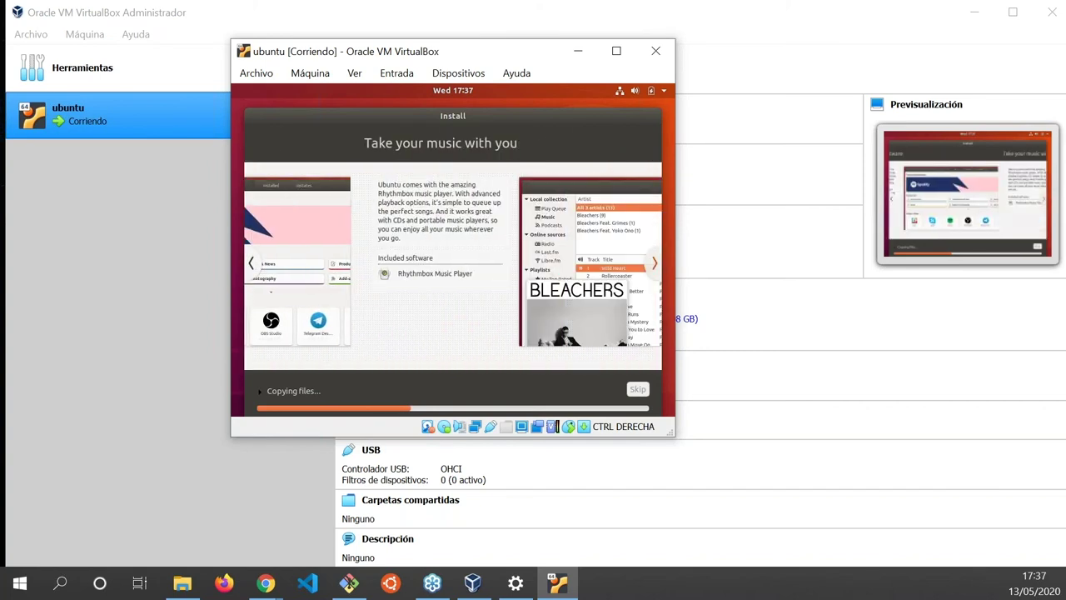
left_click(654, 263)
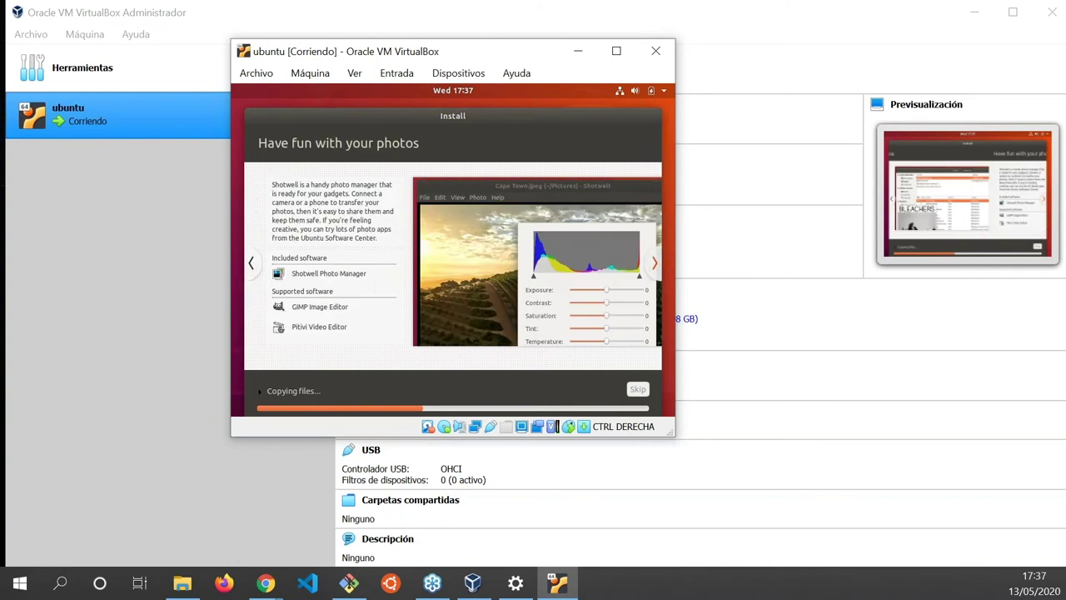
left_click(654, 262)
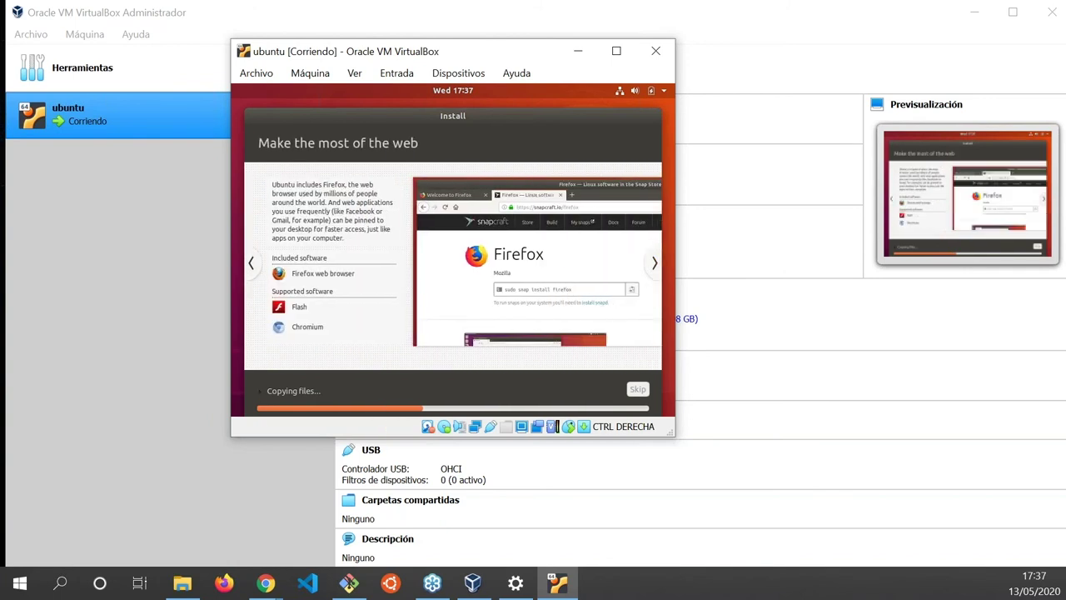